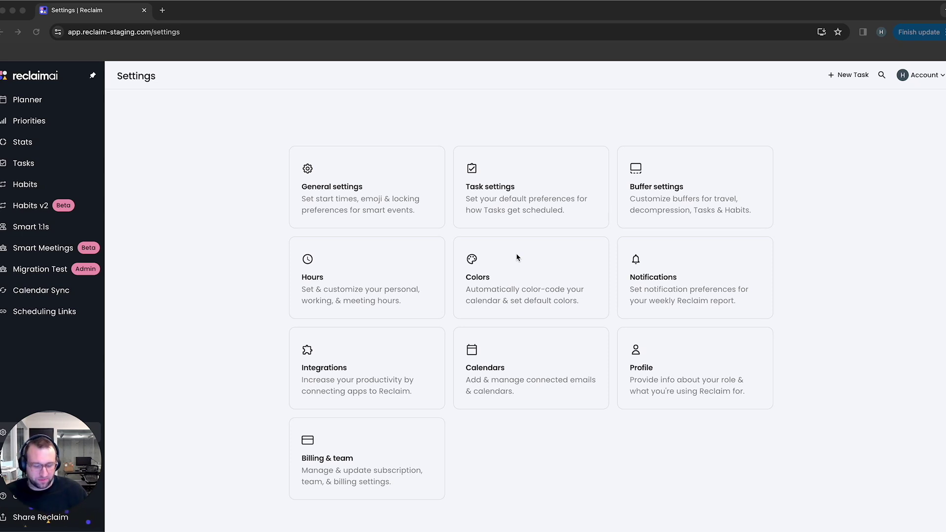
Open Profile settings and show 'Delegate access to your account' with its team-member candidates list
click(860, 347)
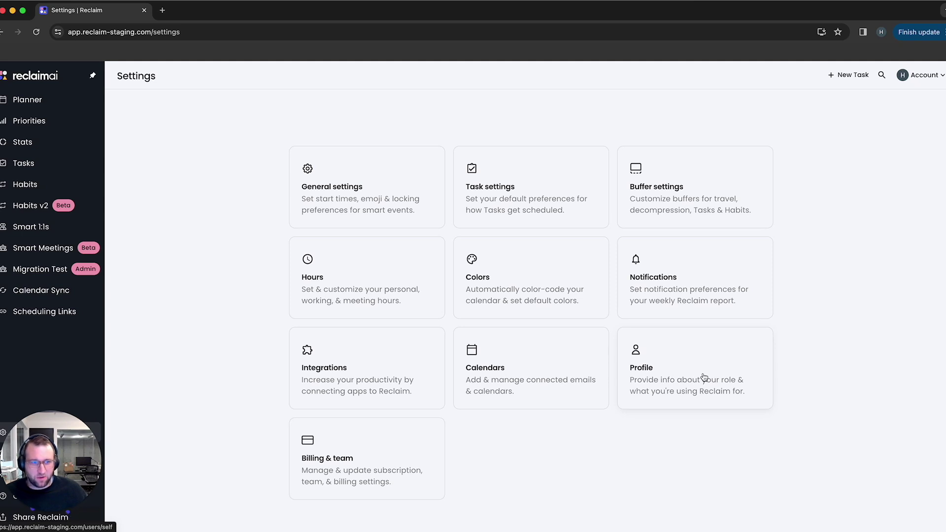
click(916, 78)
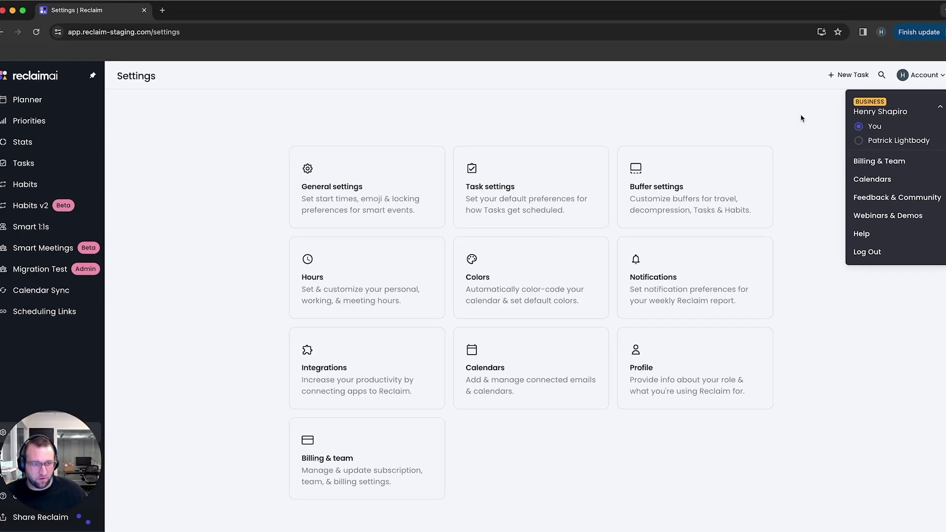
click(802, 119)
click(709, 376)
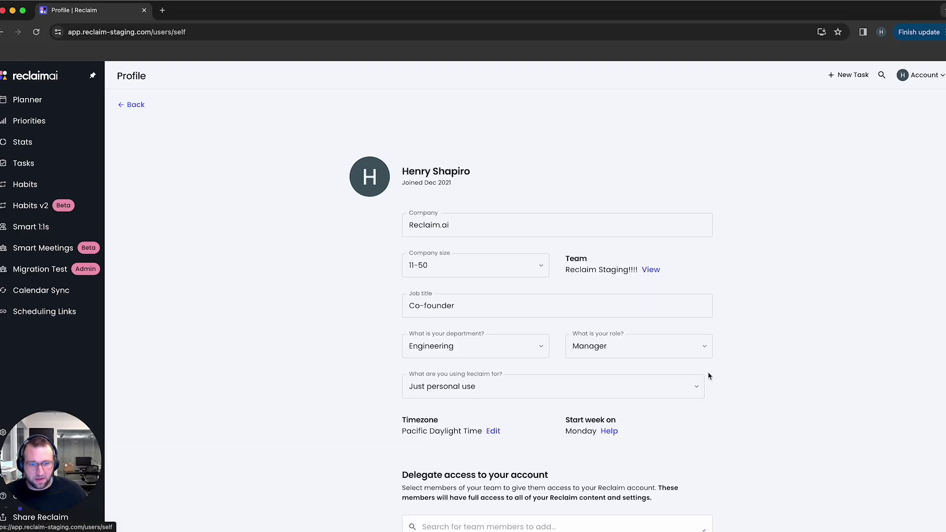
scroll(799, 282, down, 5)
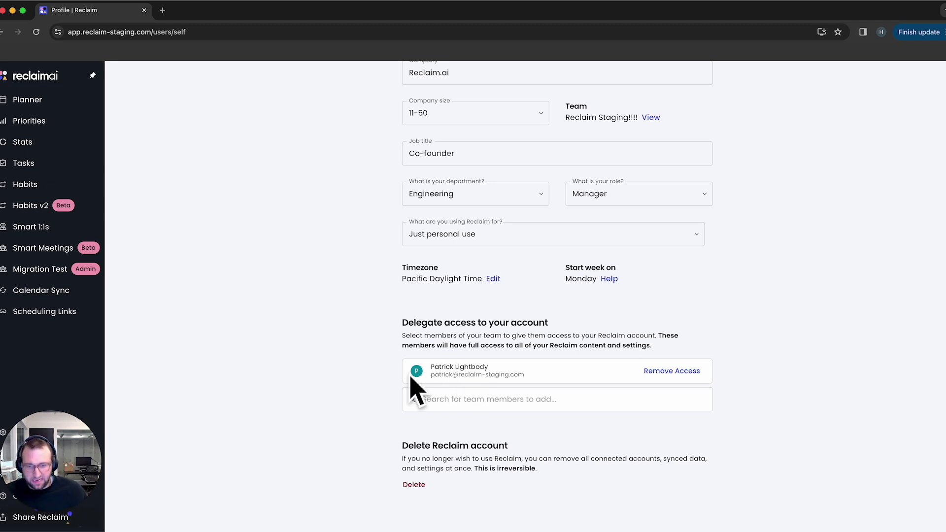
click(477, 398)
Grant another team member delegate access from the dropdown and confirm full account access
scroll(521, 329, down, 1)
scroll(521, 329, down, 5)
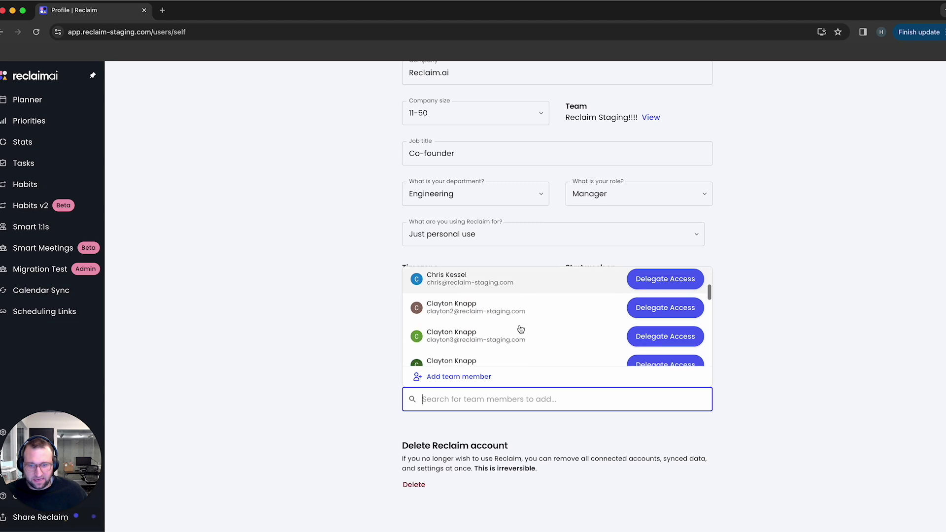
scroll(521, 329, down, 5)
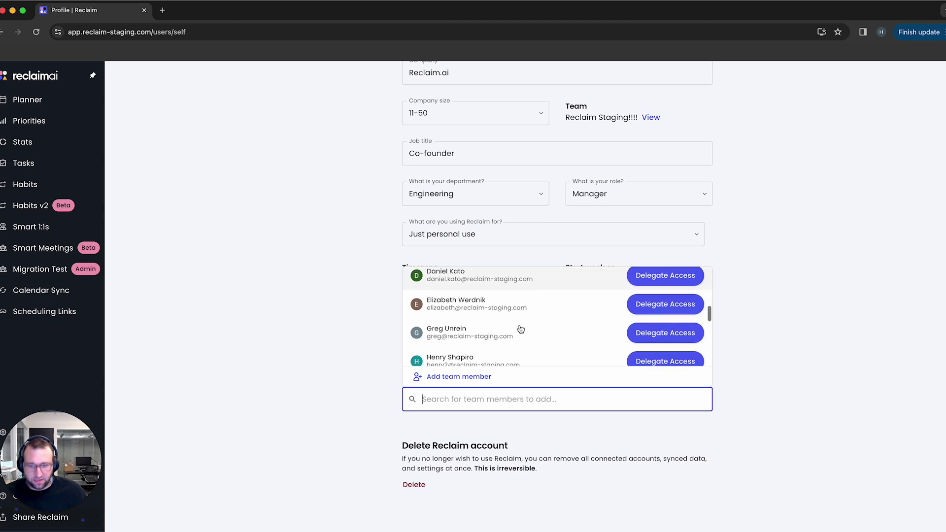
click(682, 325)
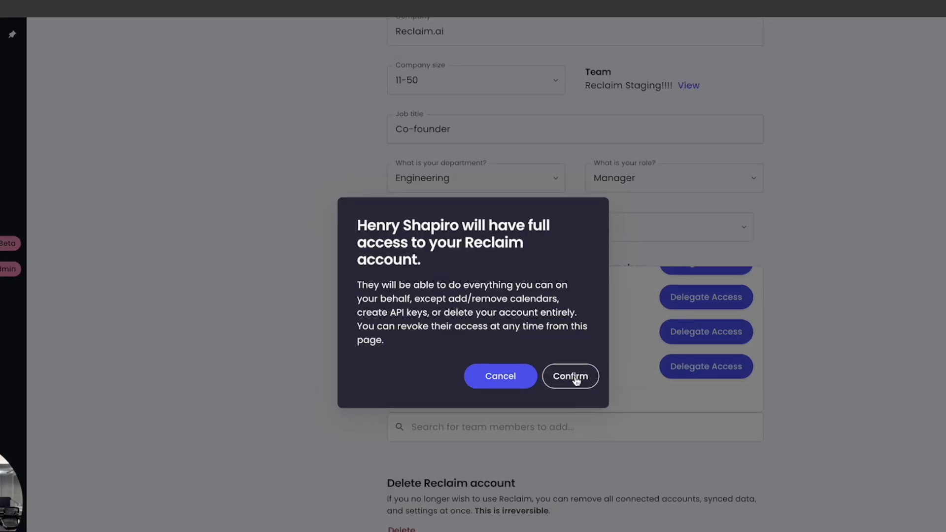
click(554, 358)
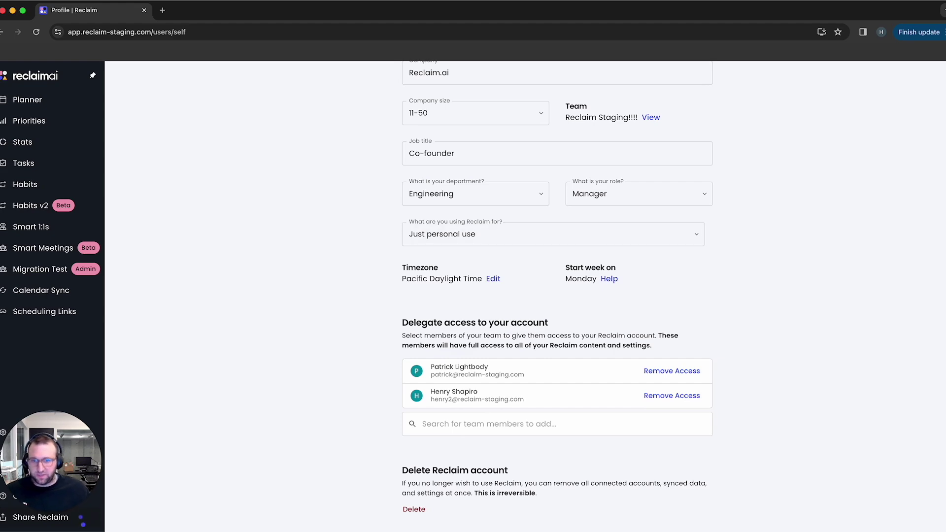
mouse_move(374, 522)
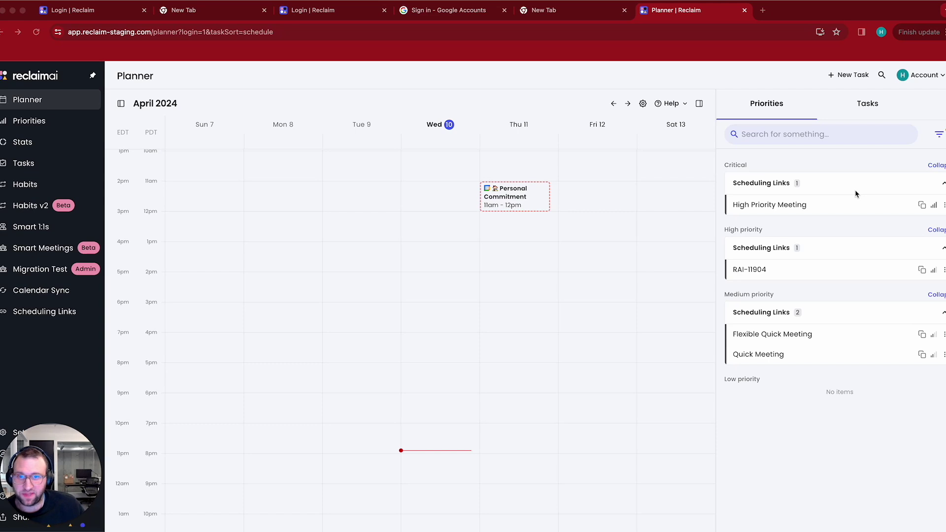
Switch from the Account menu into the delegated owner's account to view their Planner
click(926, 75)
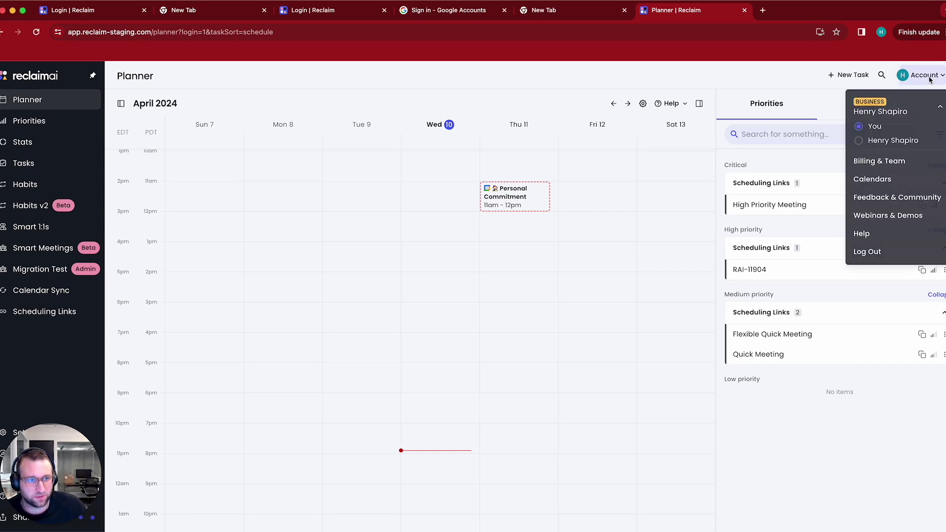
click(884, 141)
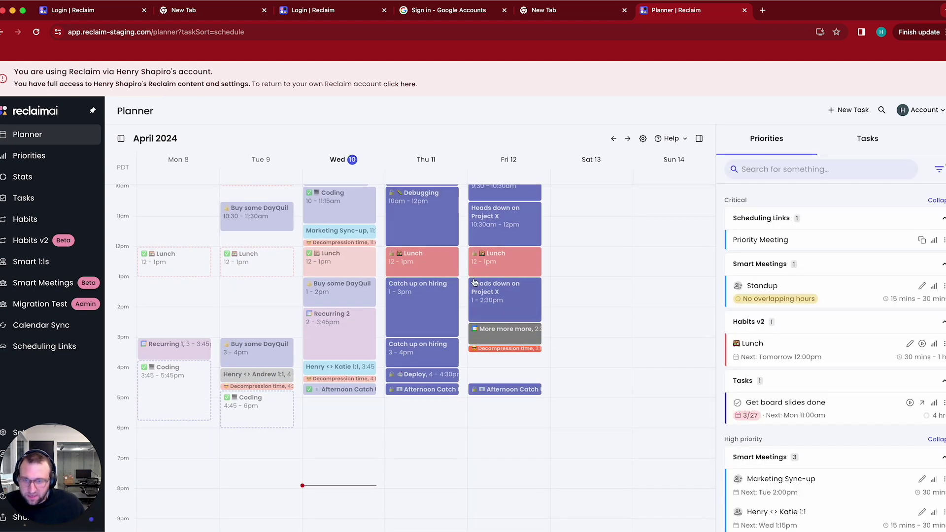
scroll(683, 439, up, 3)
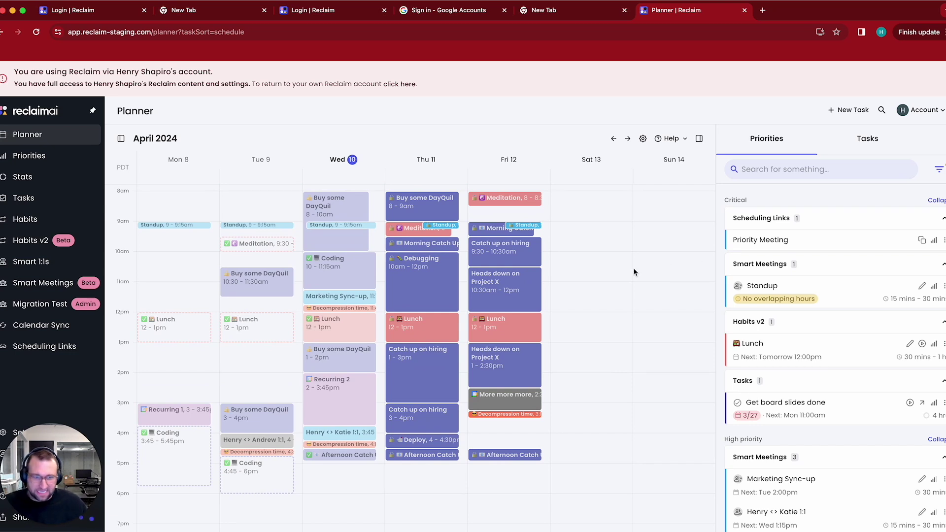
Create a new task in the shared account reminding its owner to do the dishes
click(35, 198)
click(846, 109)
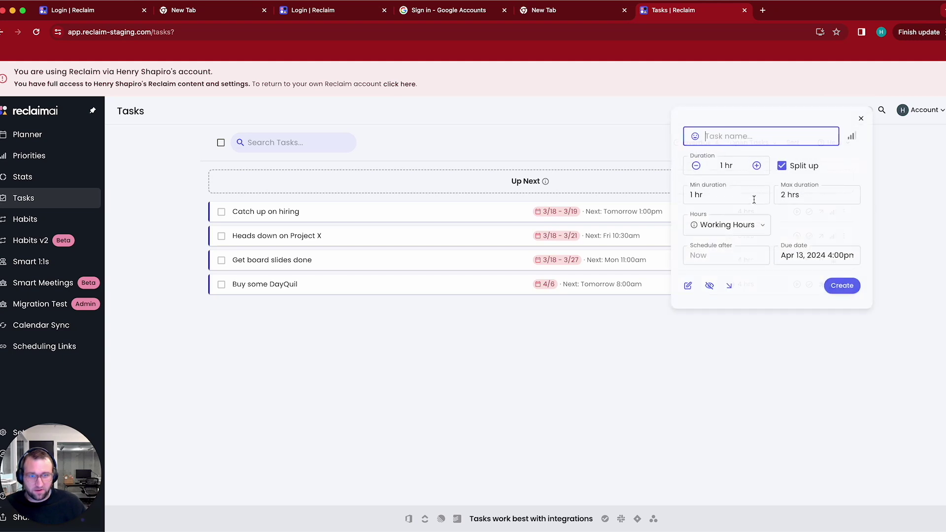
text(Hey Henry, time to do the dishes!)
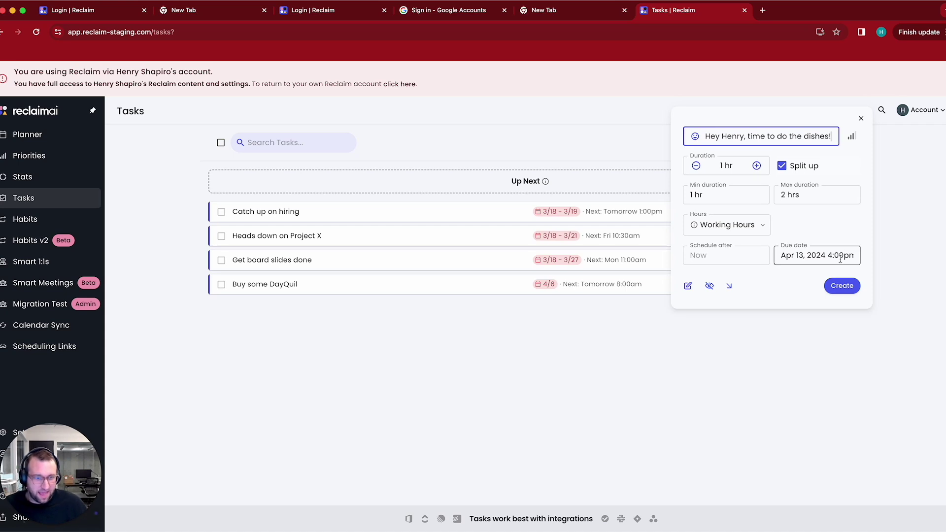
click(842, 285)
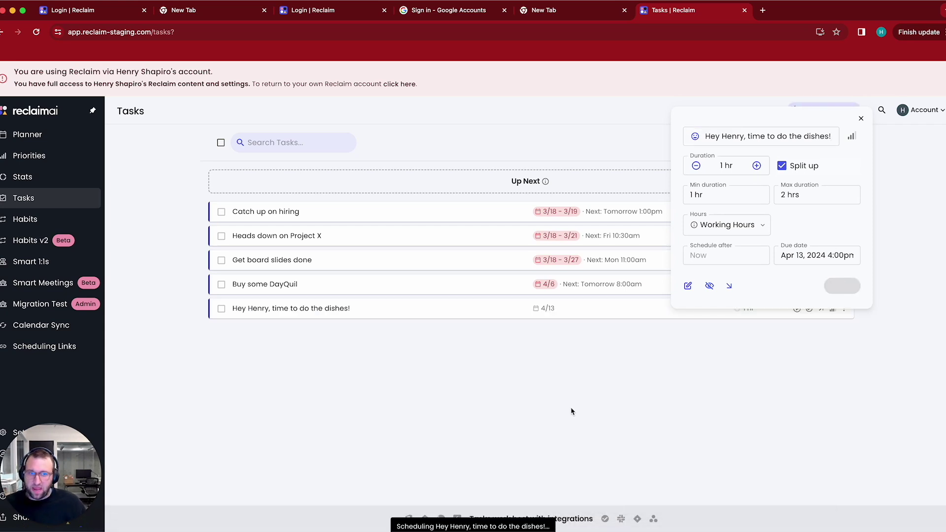
click(891, 195)
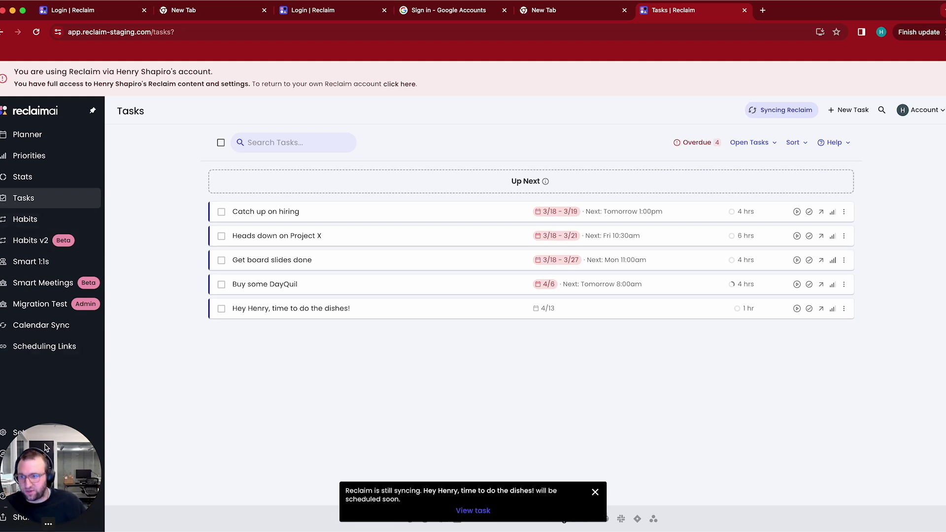
Review the shared account's Profile settings page
click(28, 432)
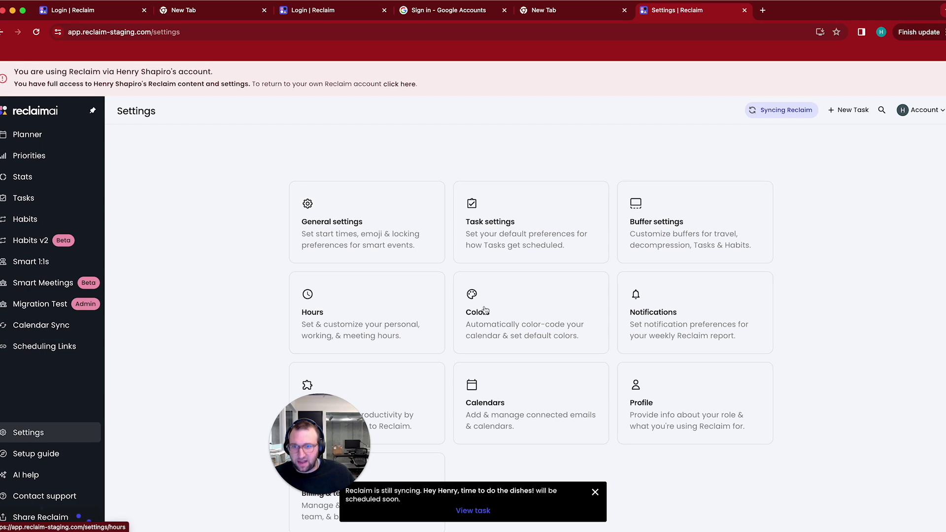
click(649, 367)
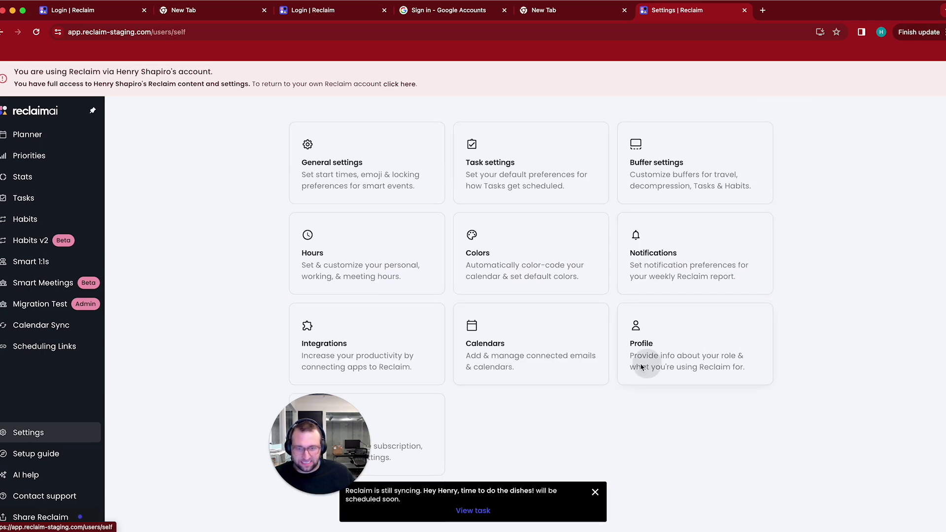
scroll(538, 408, down, 2)
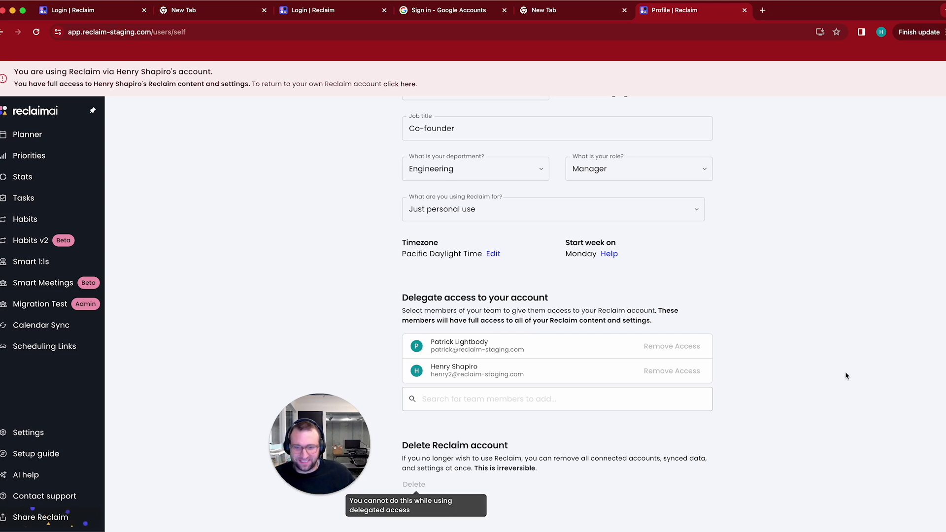
scroll(845, 376, up, 5)
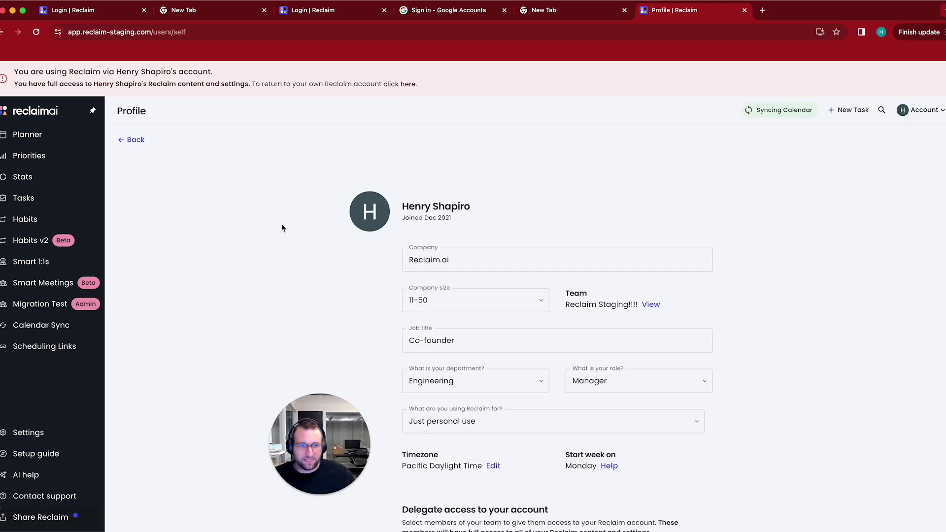
Go to the shared account's Calendars settings and open its Calendar syncs page
click(42, 434)
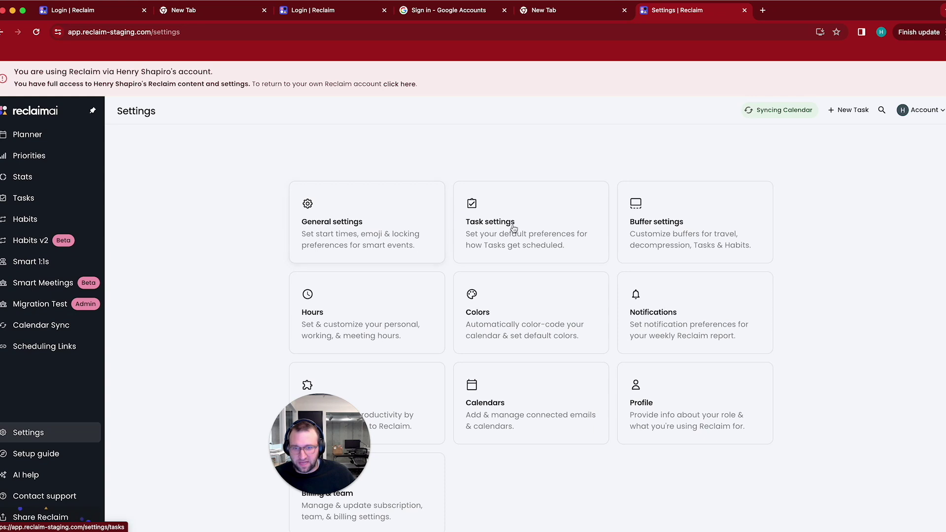
click(510, 415)
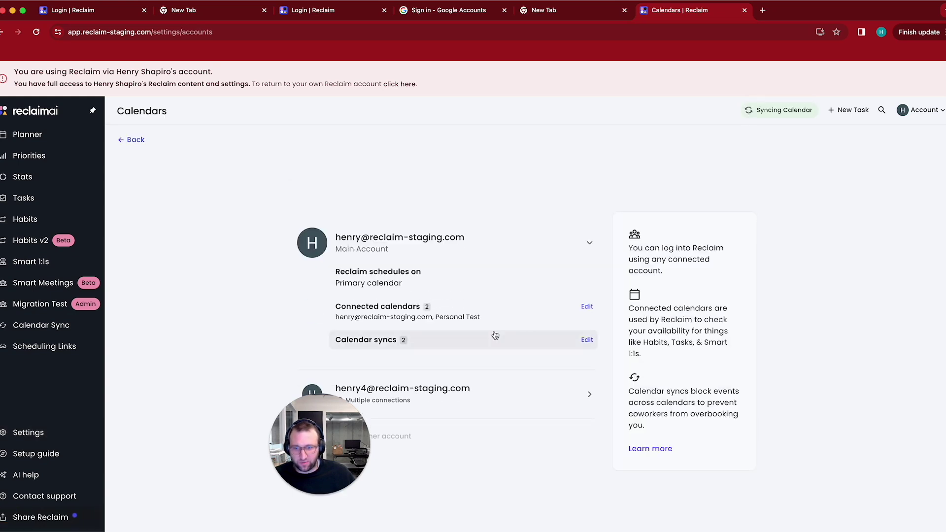
mouse_move(388, 438)
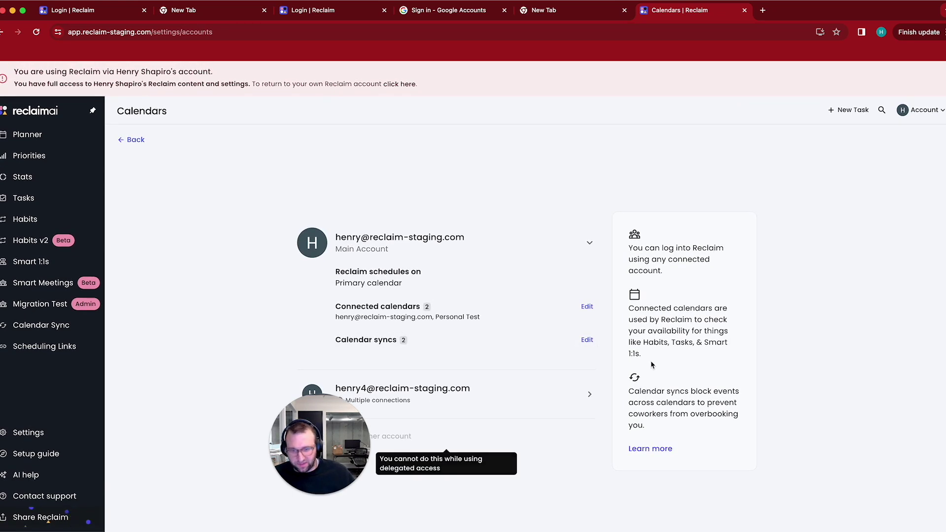
click(589, 341)
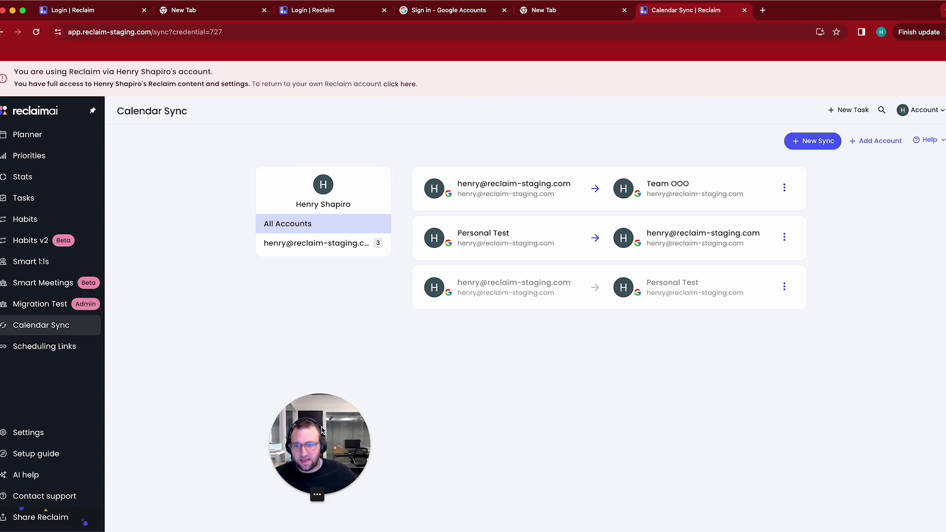
Exit delegated access via the impersonation banner, returning to your own Planner
drag(318, 431, 50, 452)
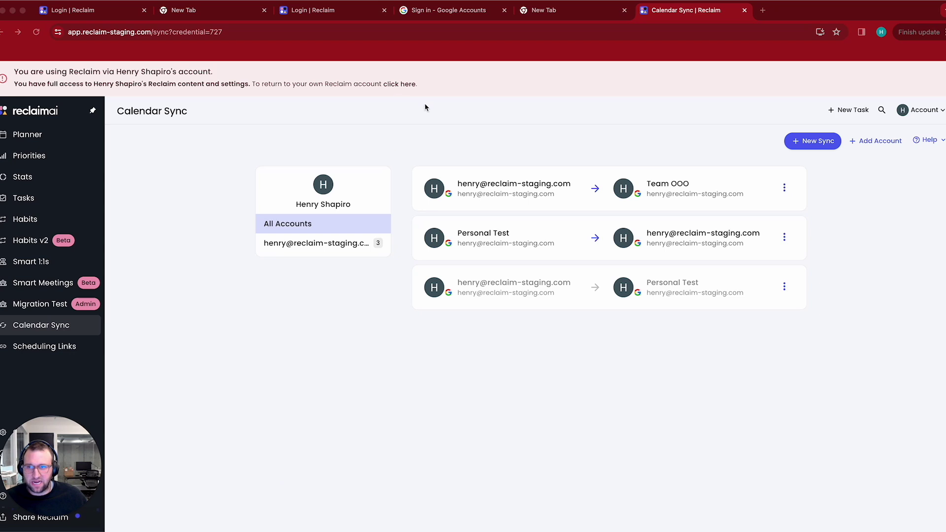
click(420, 76)
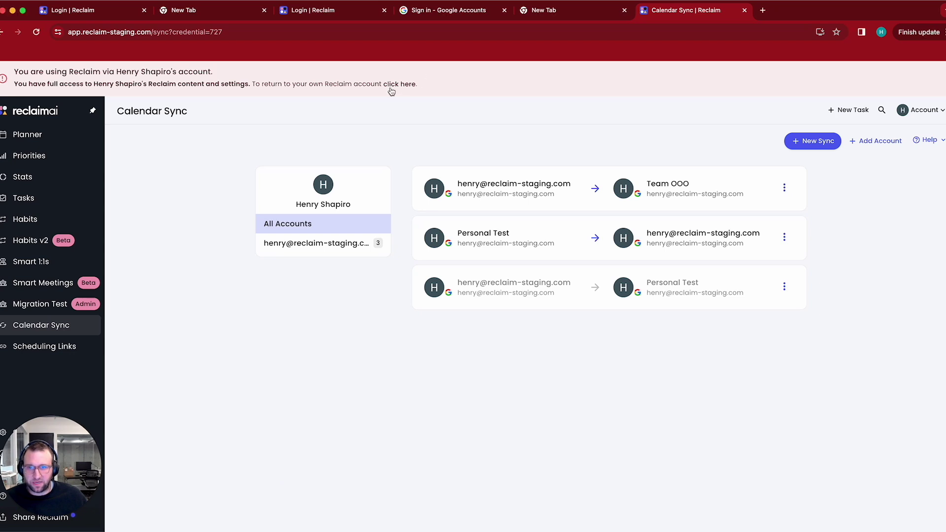
click(922, 115)
click(531, 71)
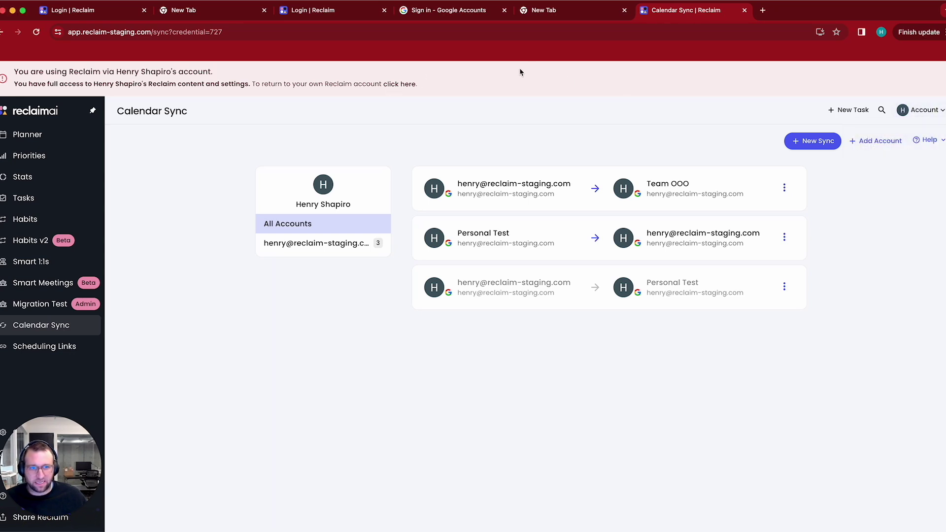
click(389, 85)
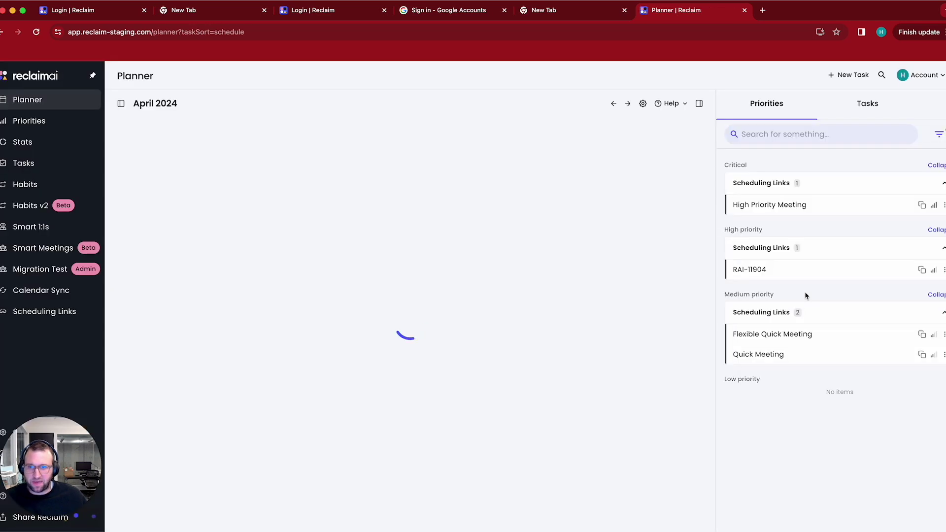